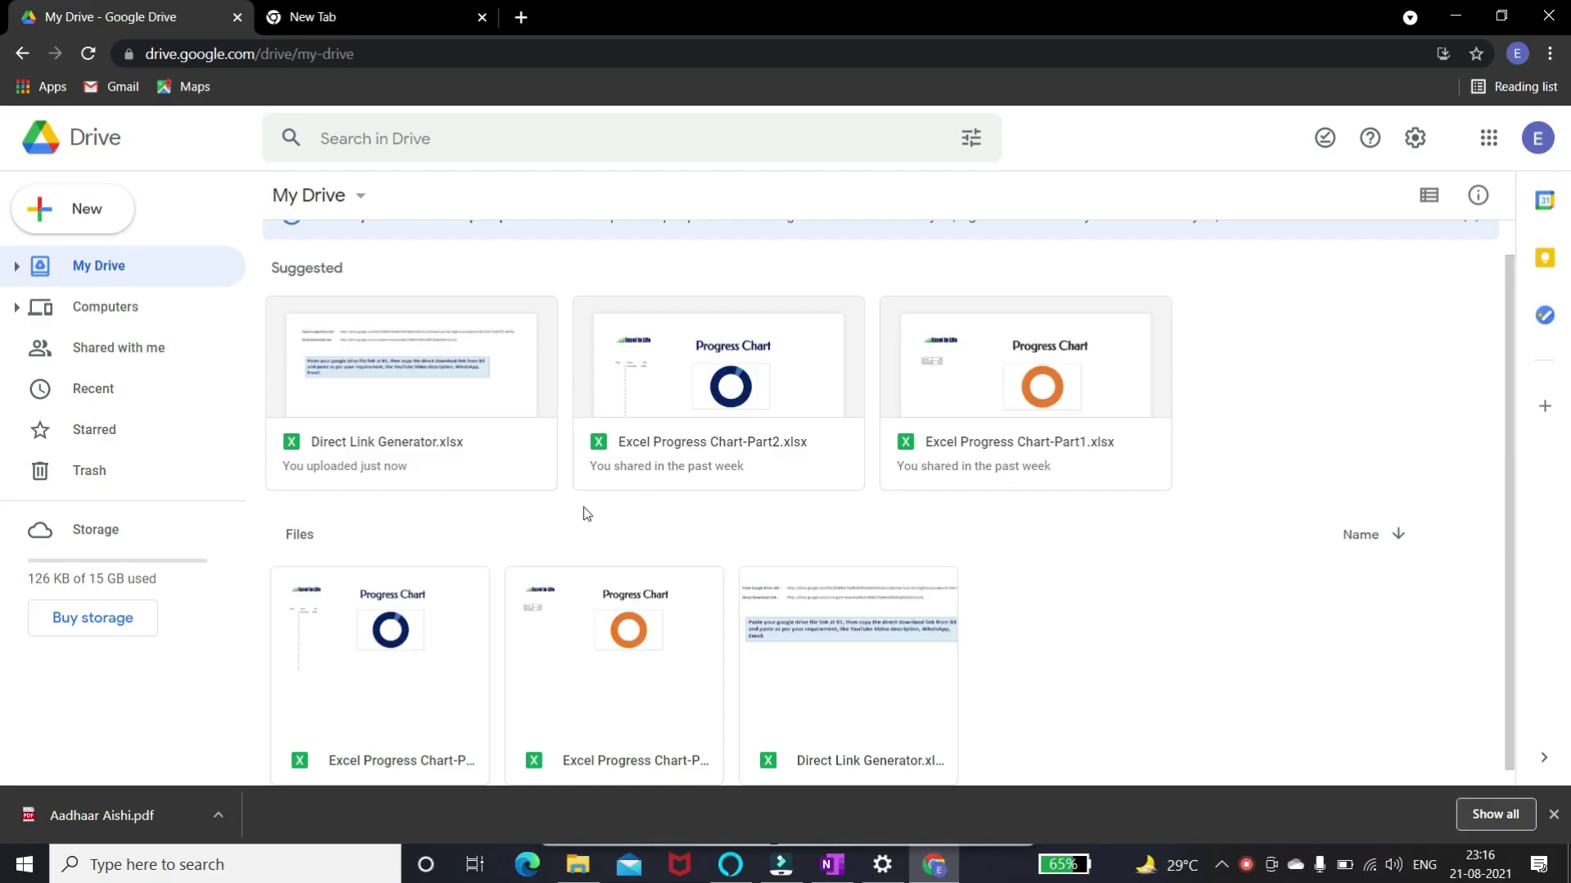
Step: Set Direct Link Generator.xlsx sharing to 'Anyone with the link' as viewer and copy its link
right_click(408, 394)
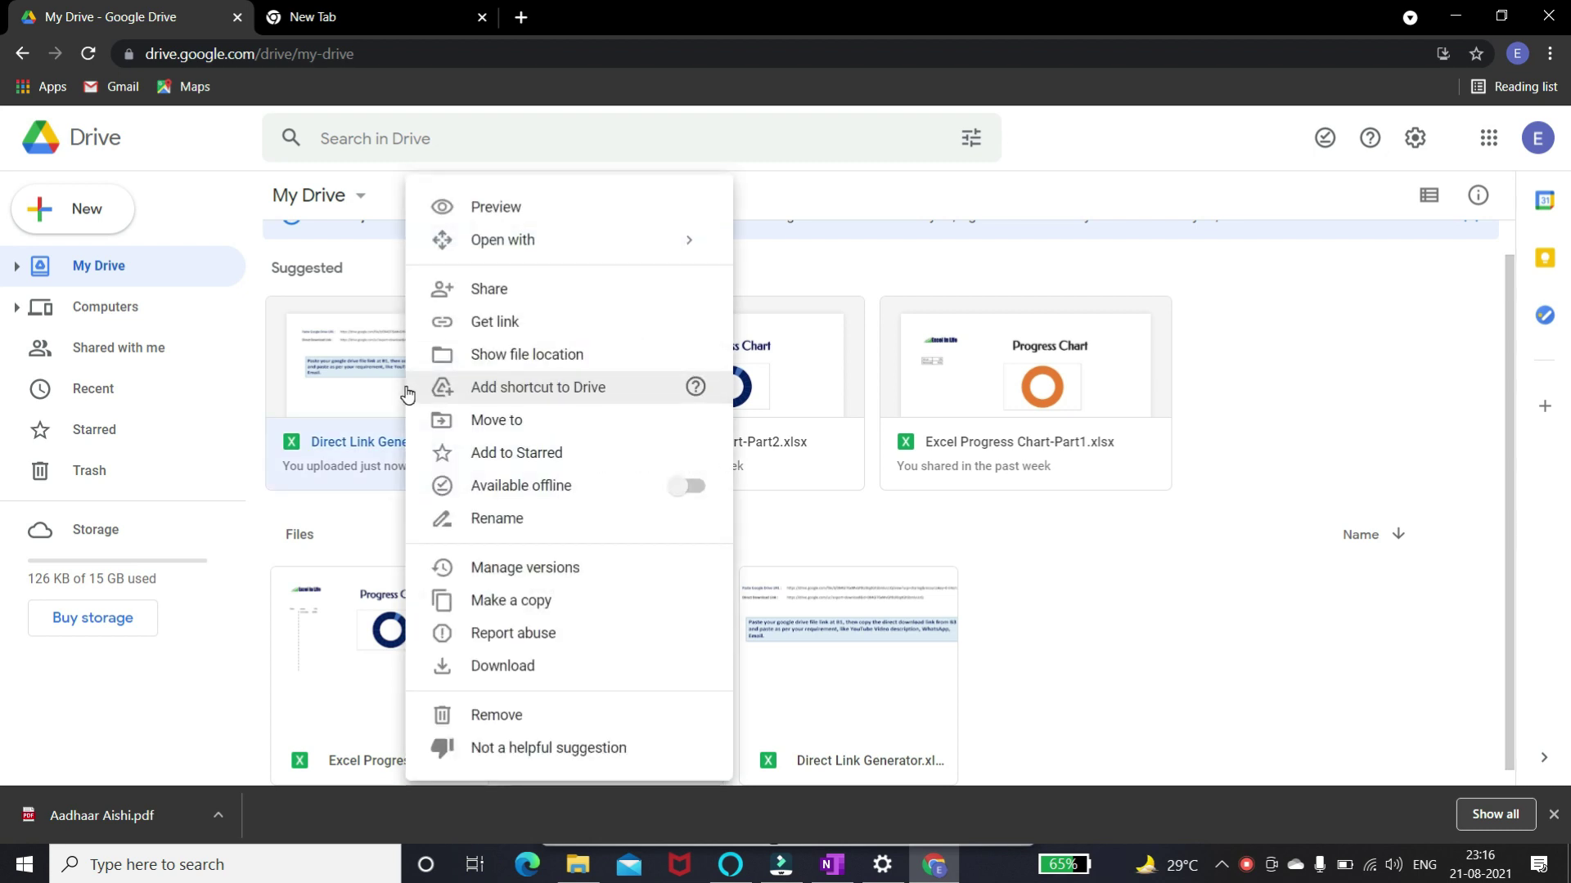
left_click(500, 321)
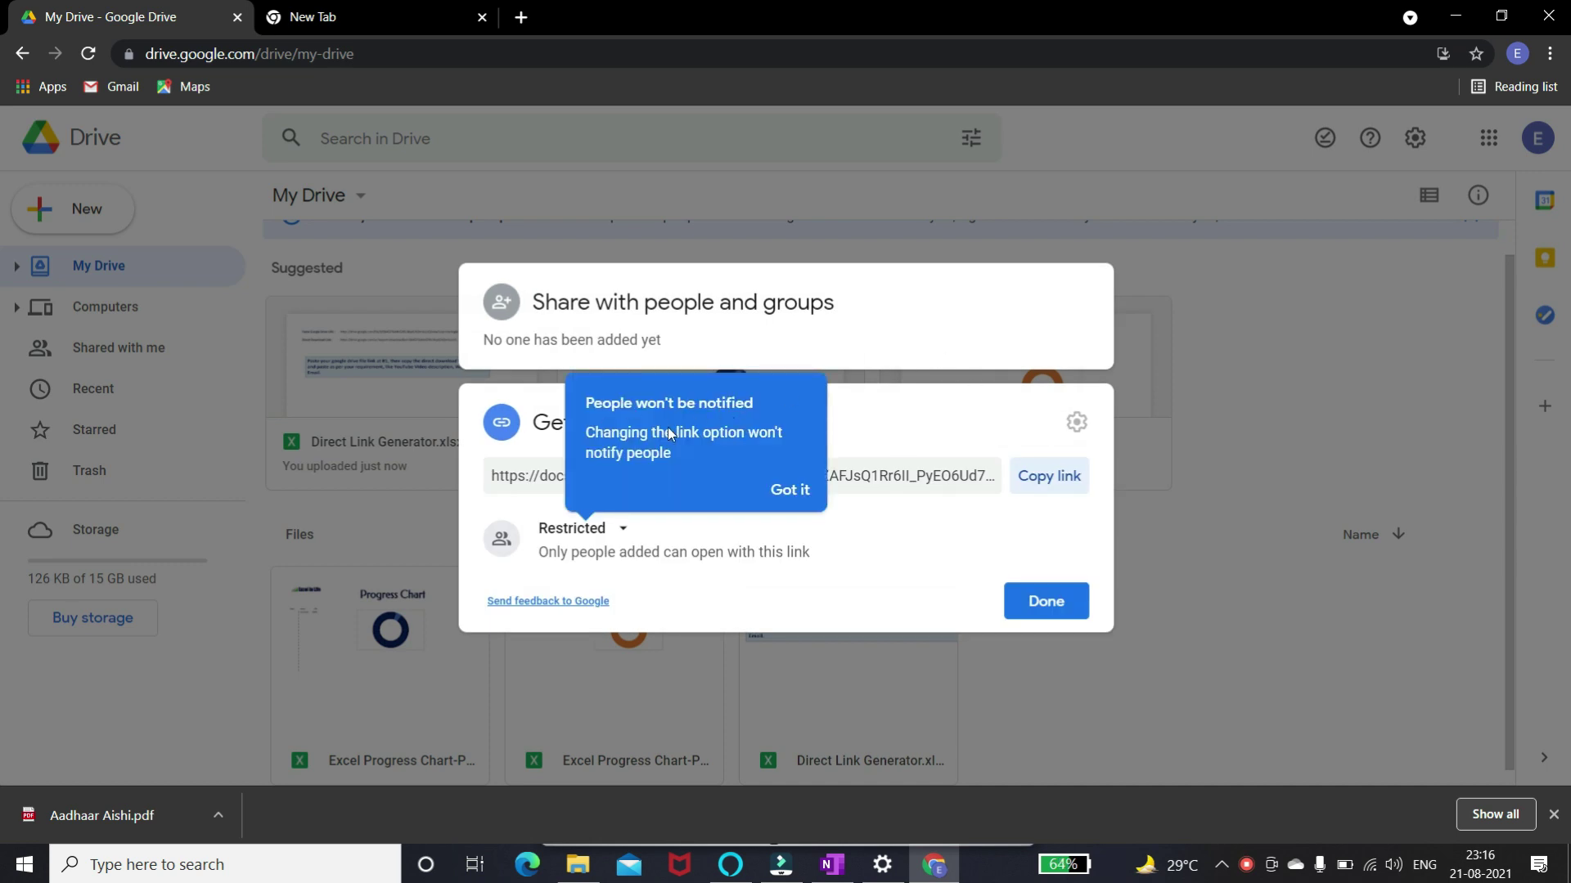
left_click(781, 492)
left_click(622, 530)
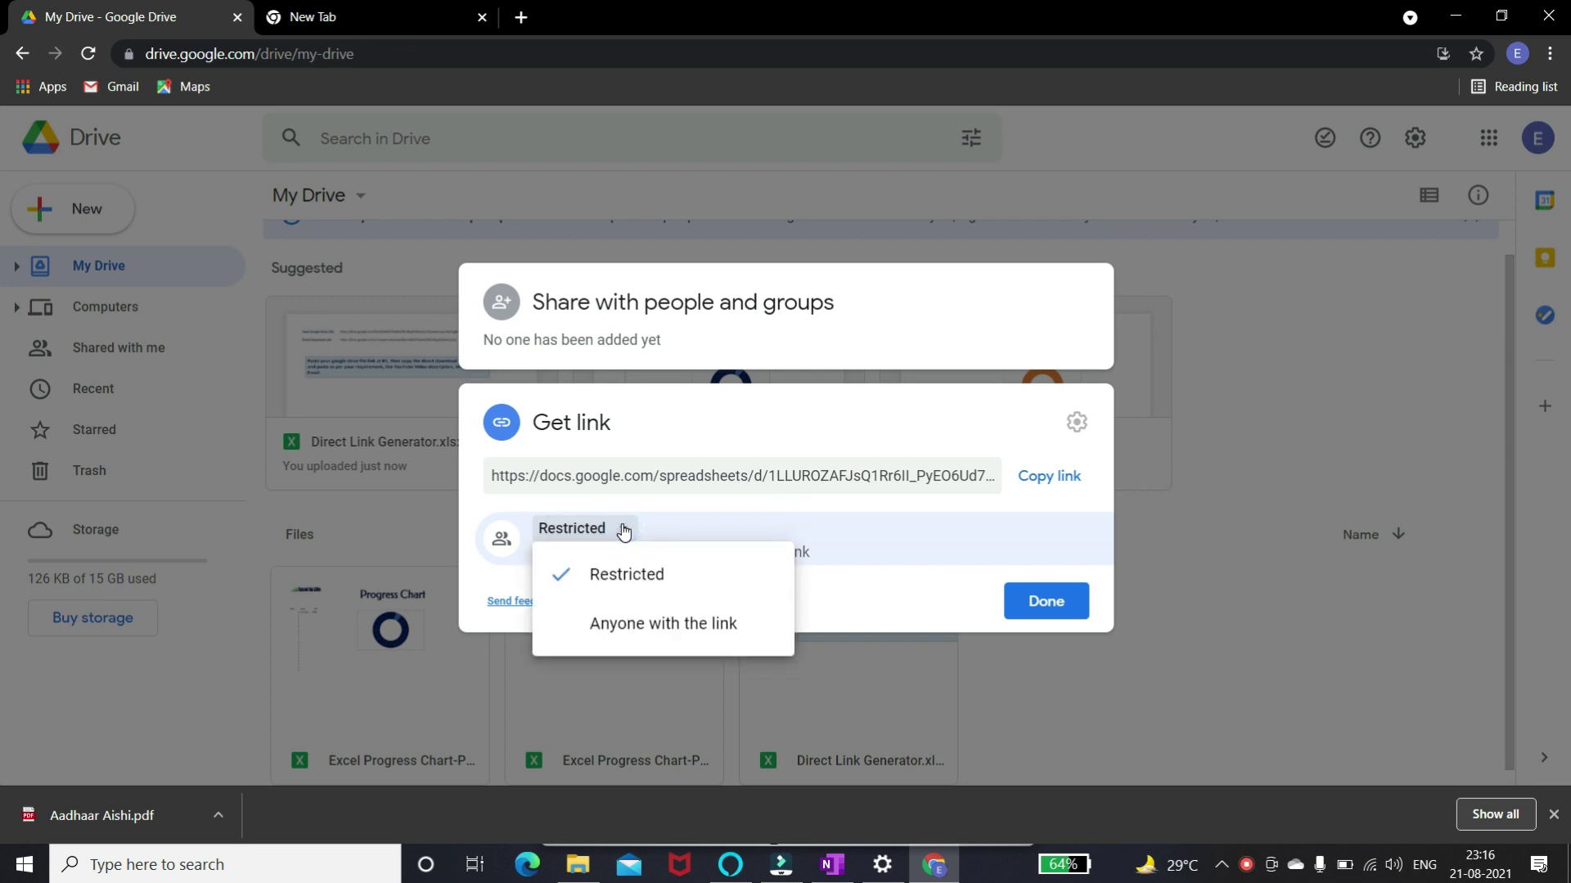
left_click(630, 625)
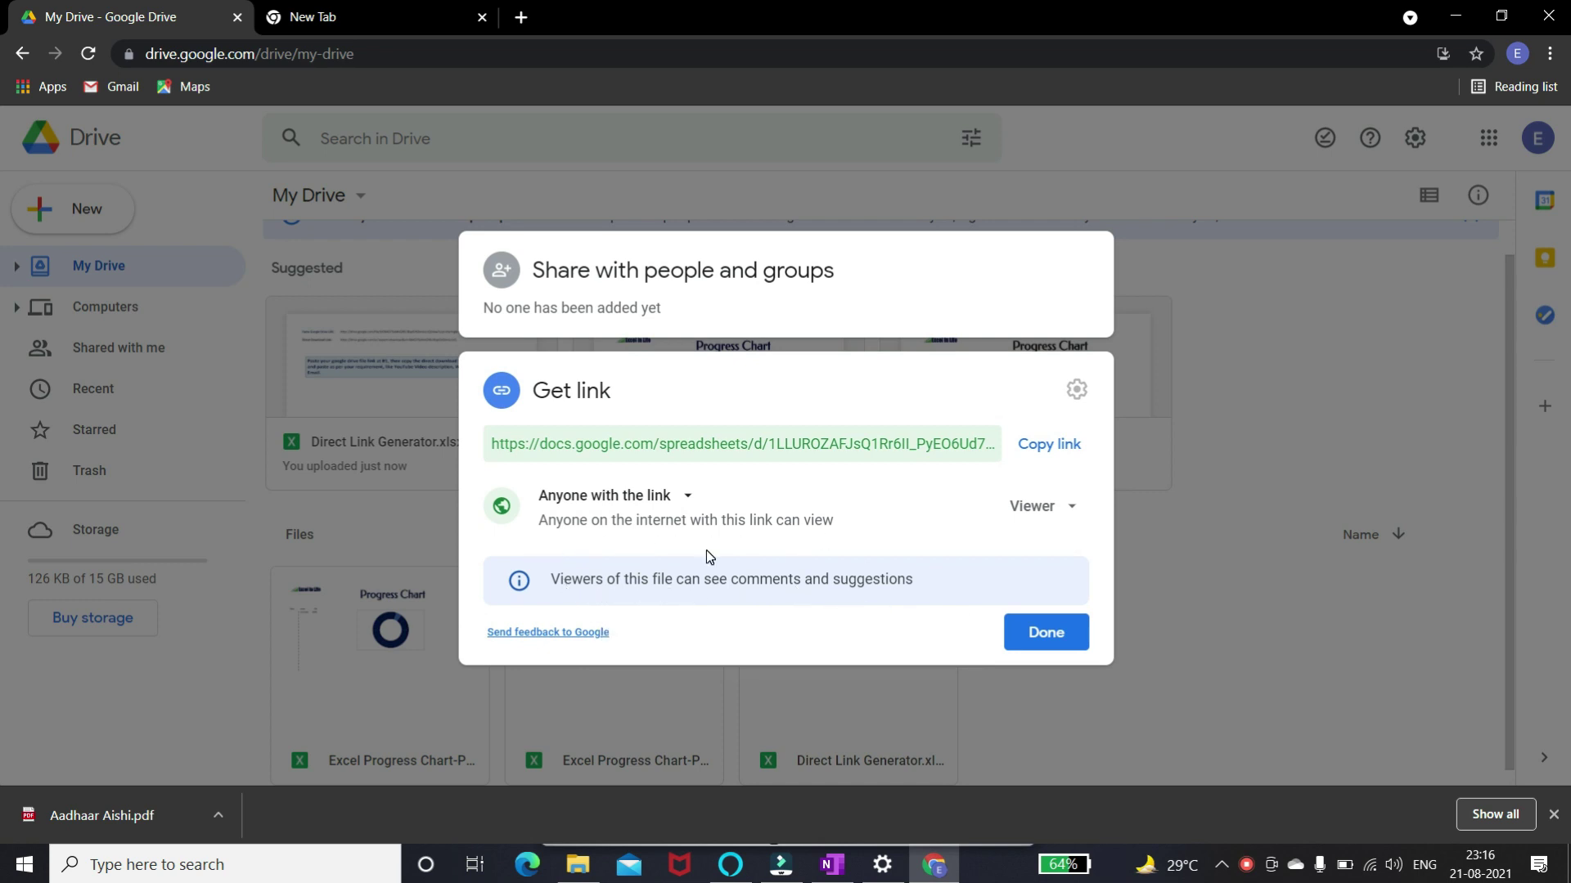
left_click(1058, 455)
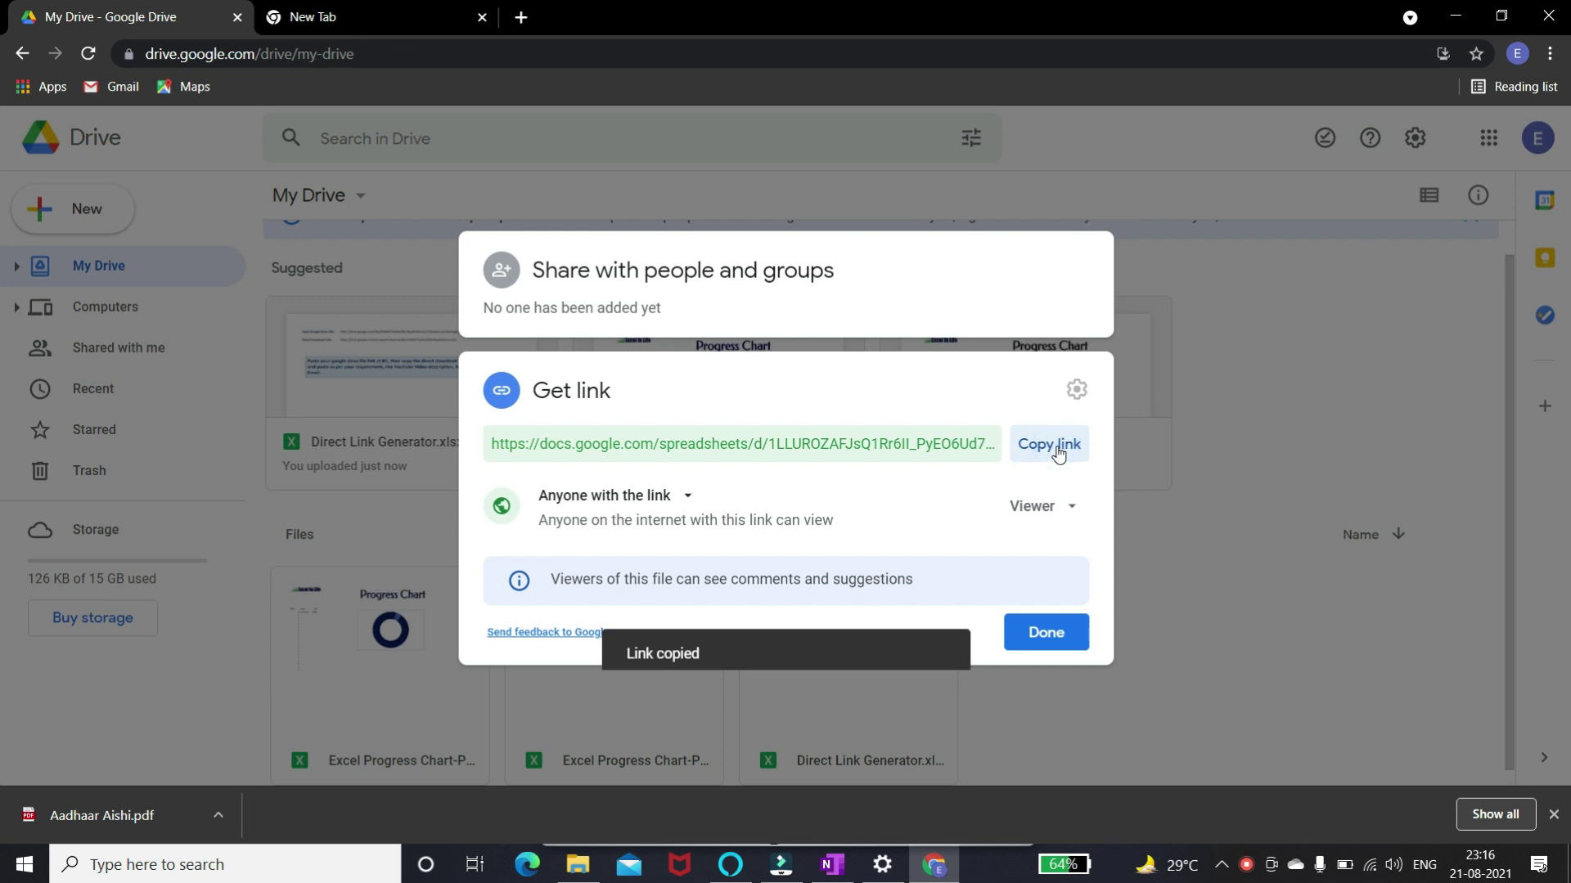
left_click(1044, 633)
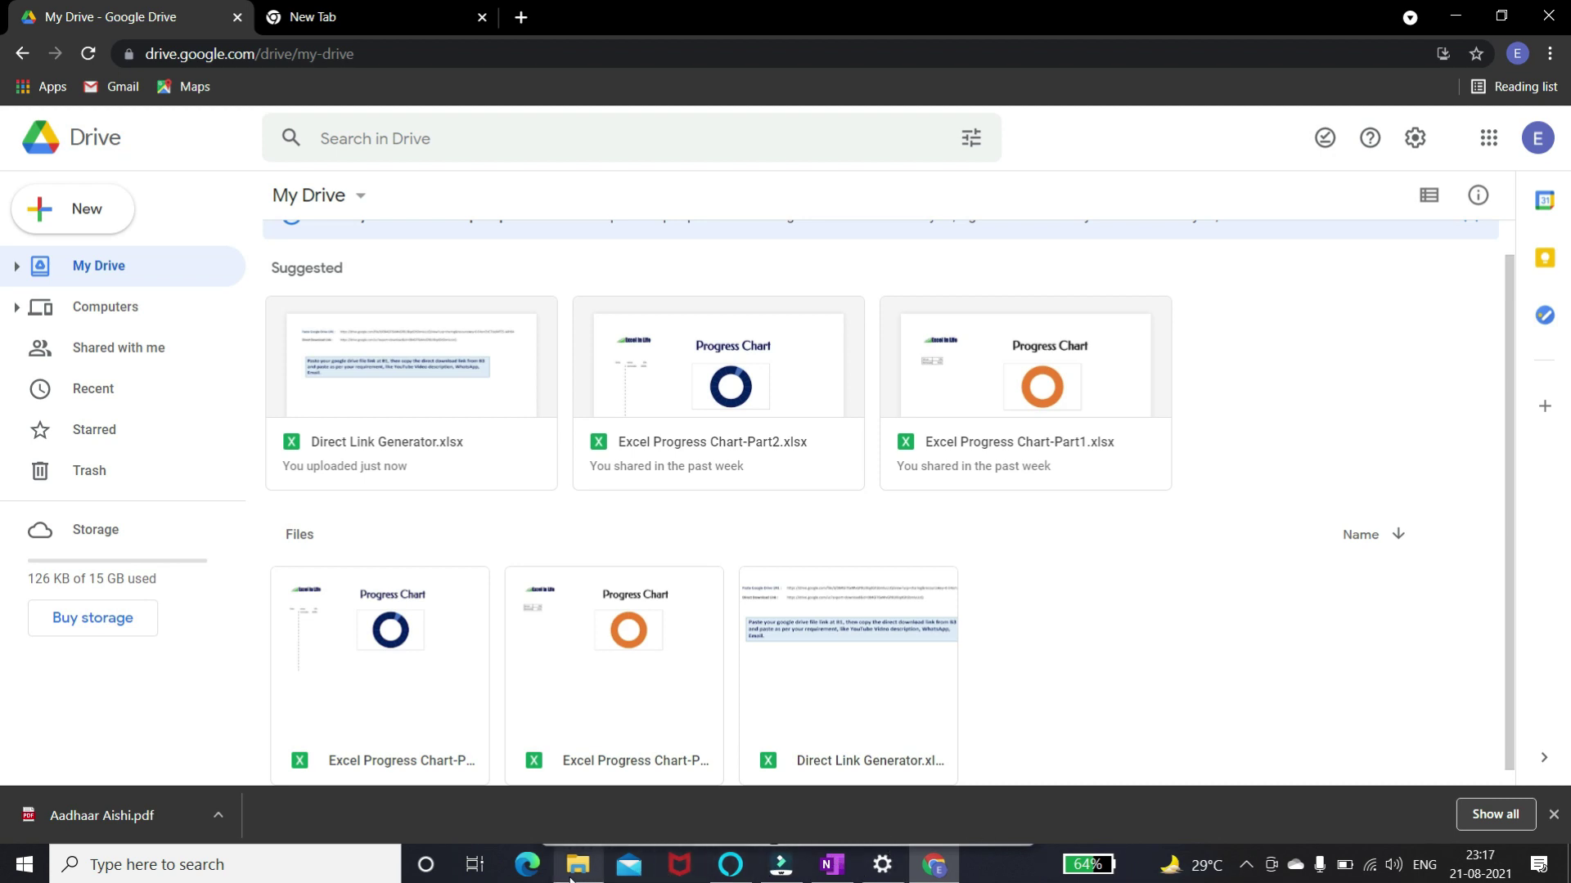
Step: Load the copied Direct Link Generator share link in the empty new tab
left_click(269, 25)
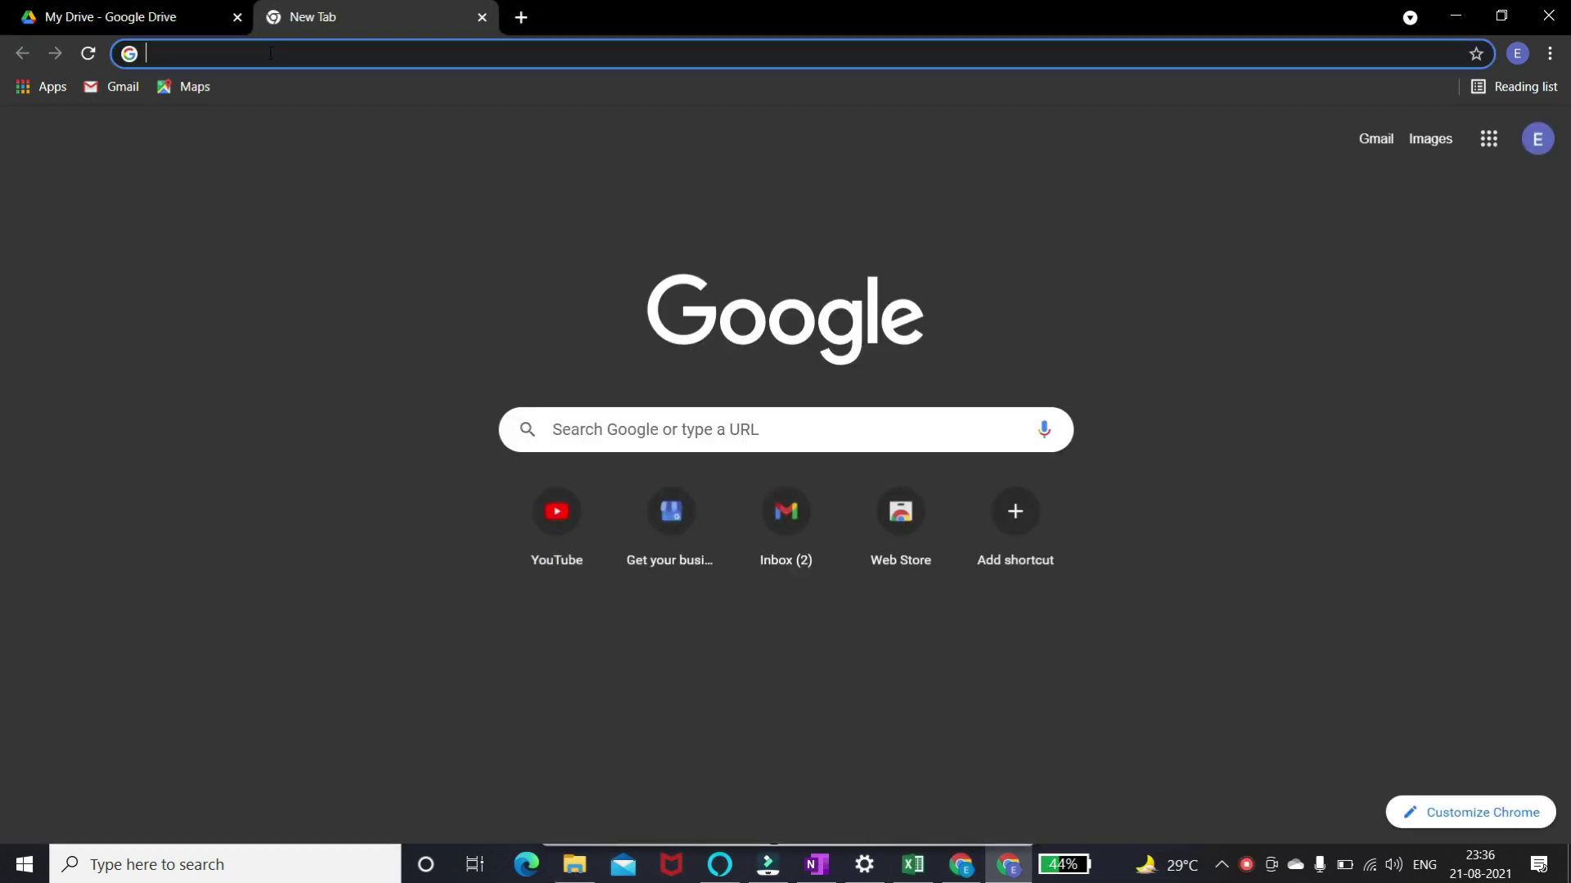
key("ctrl+v")
key("Return")
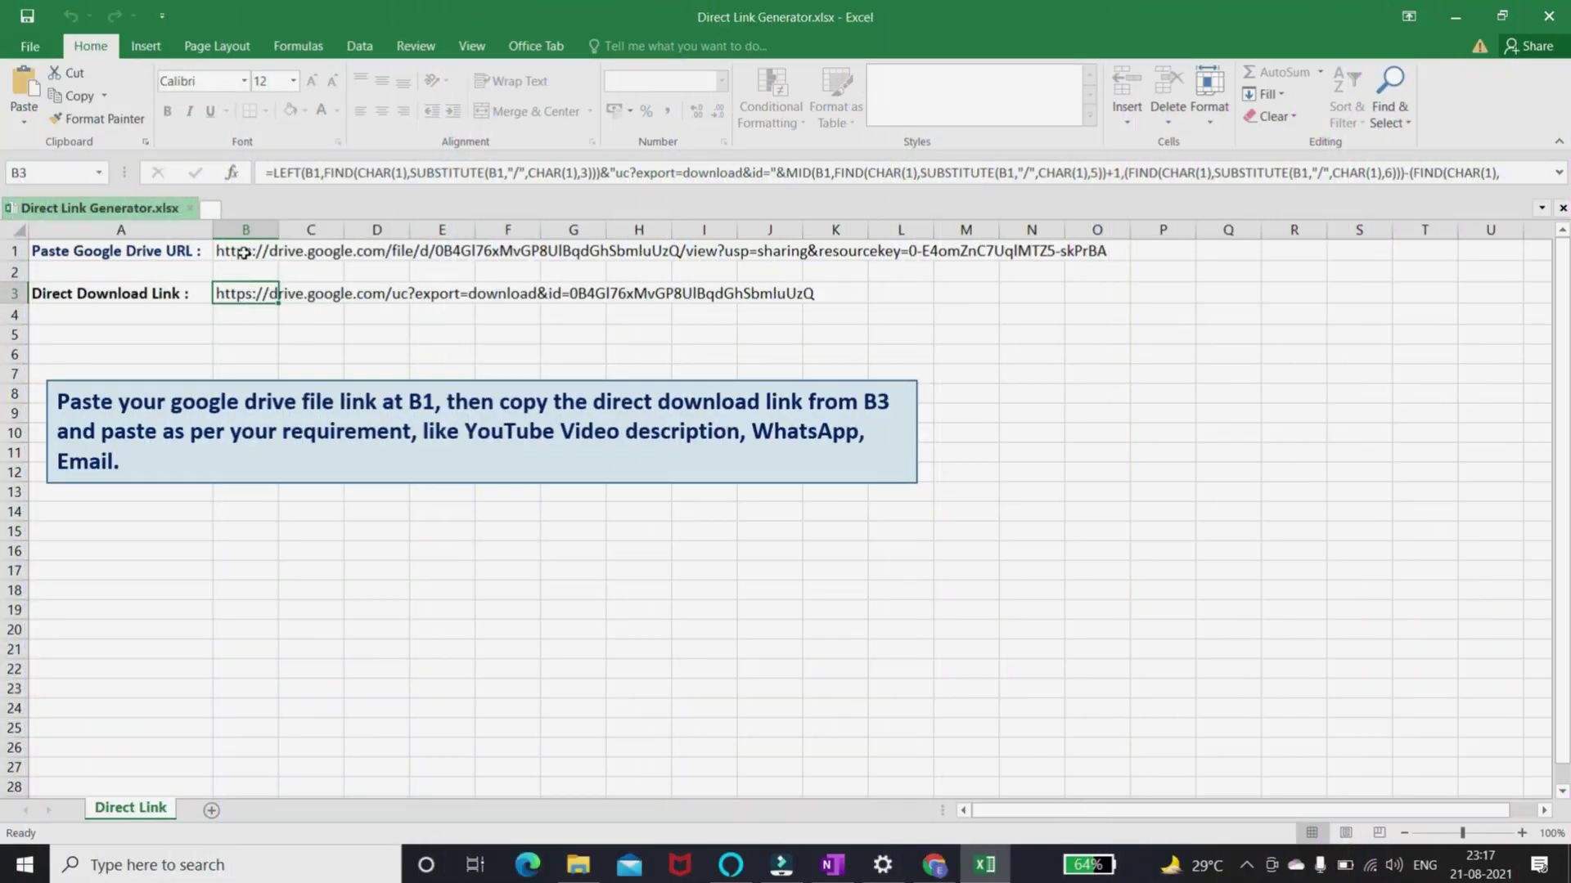
Step: Paste the share link into B1 and copy the generated direct download link from B3
left_click(243, 251)
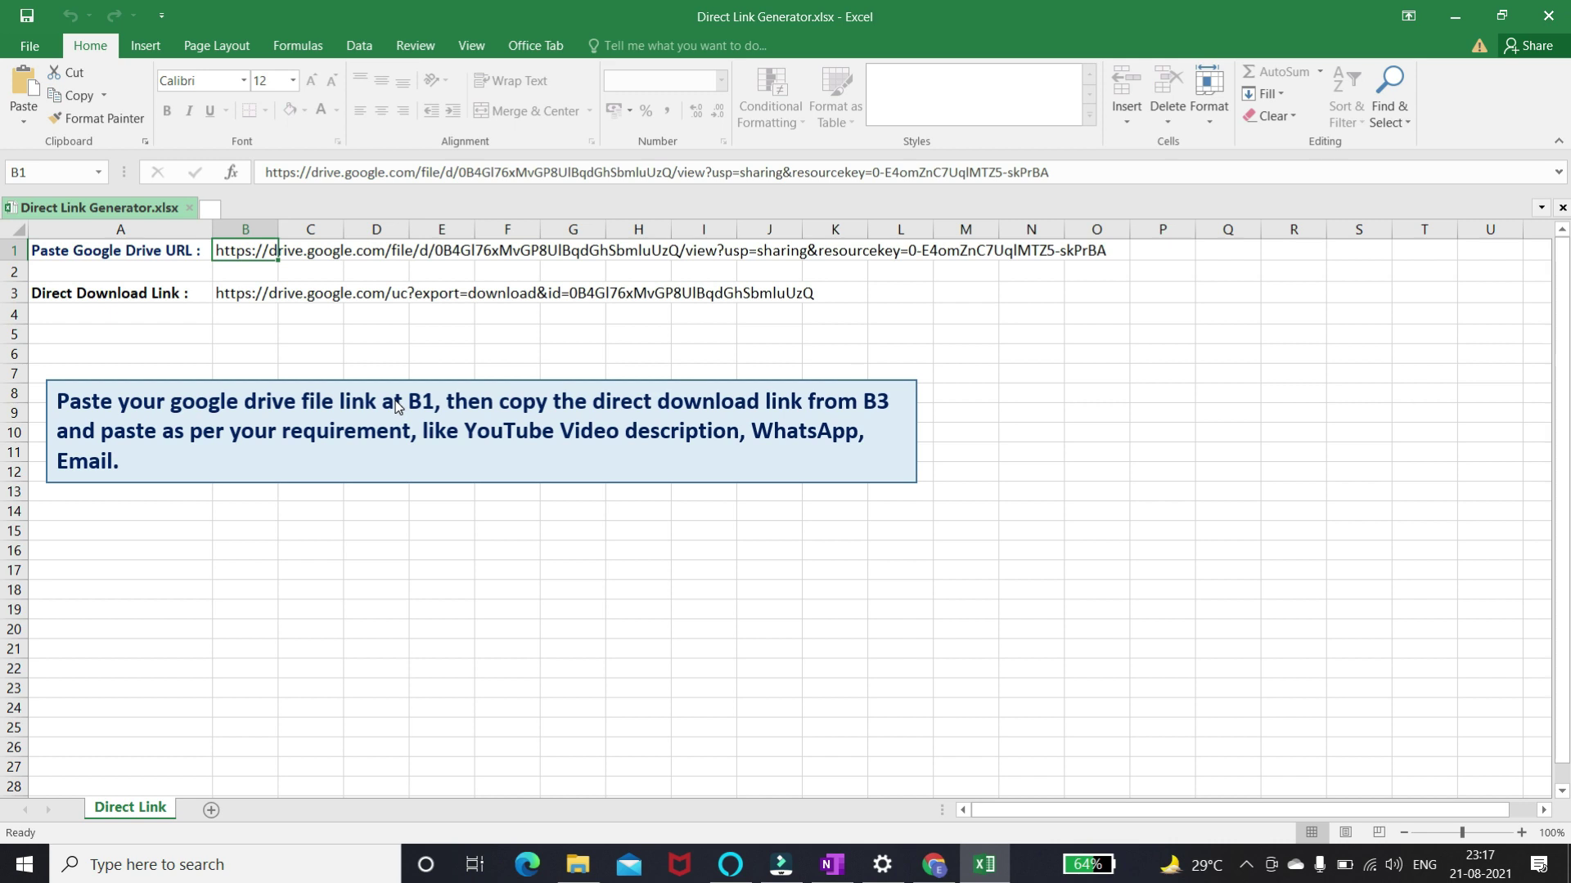
key("ctrl+v")
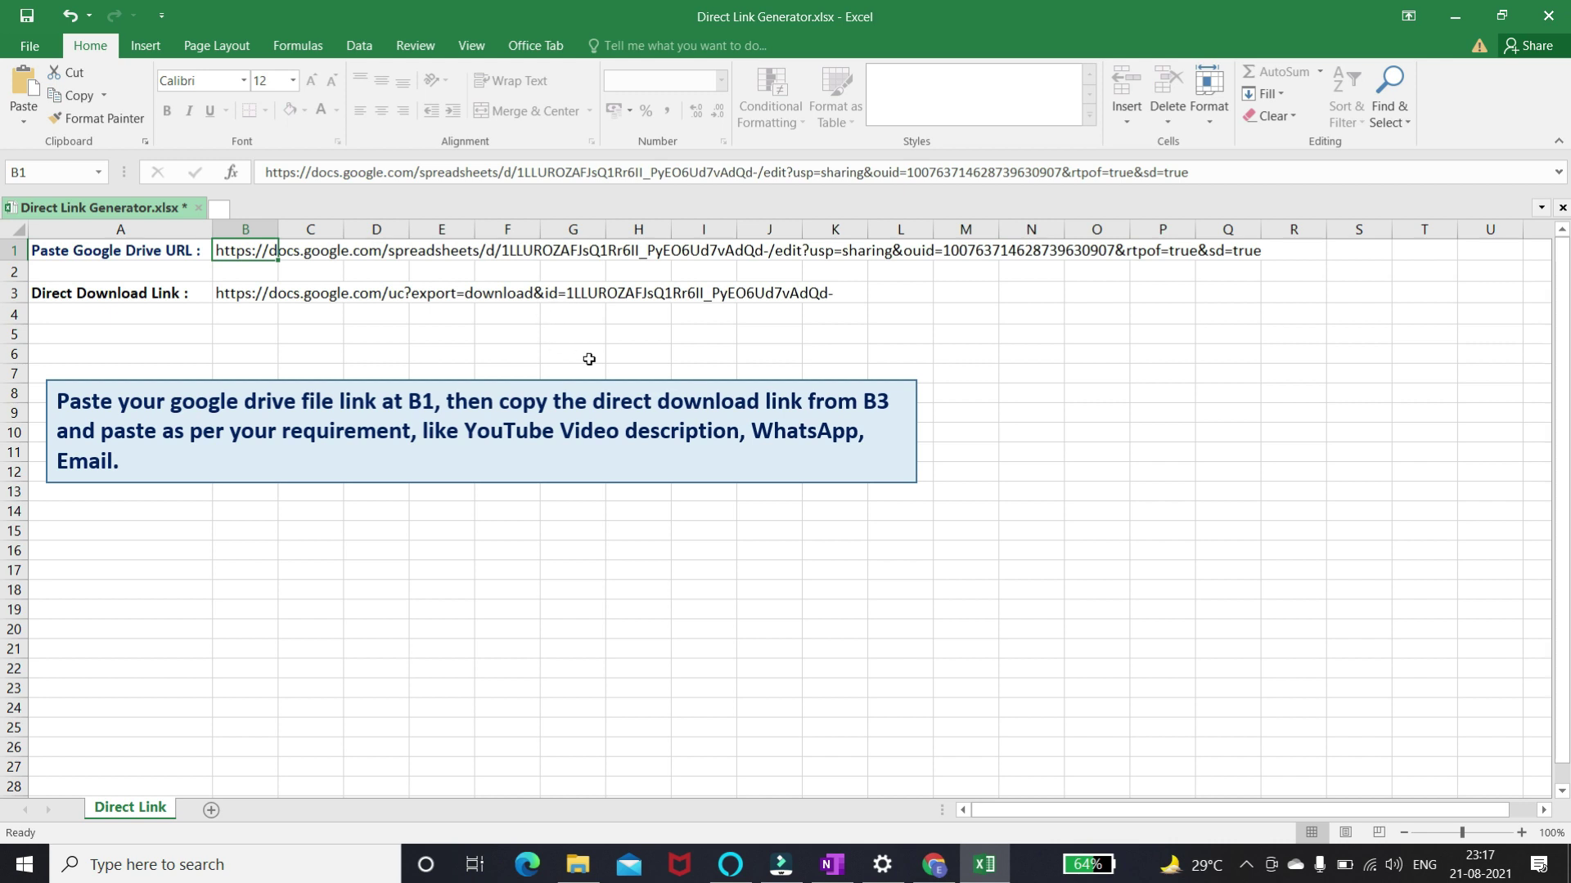
left_click(238, 296)
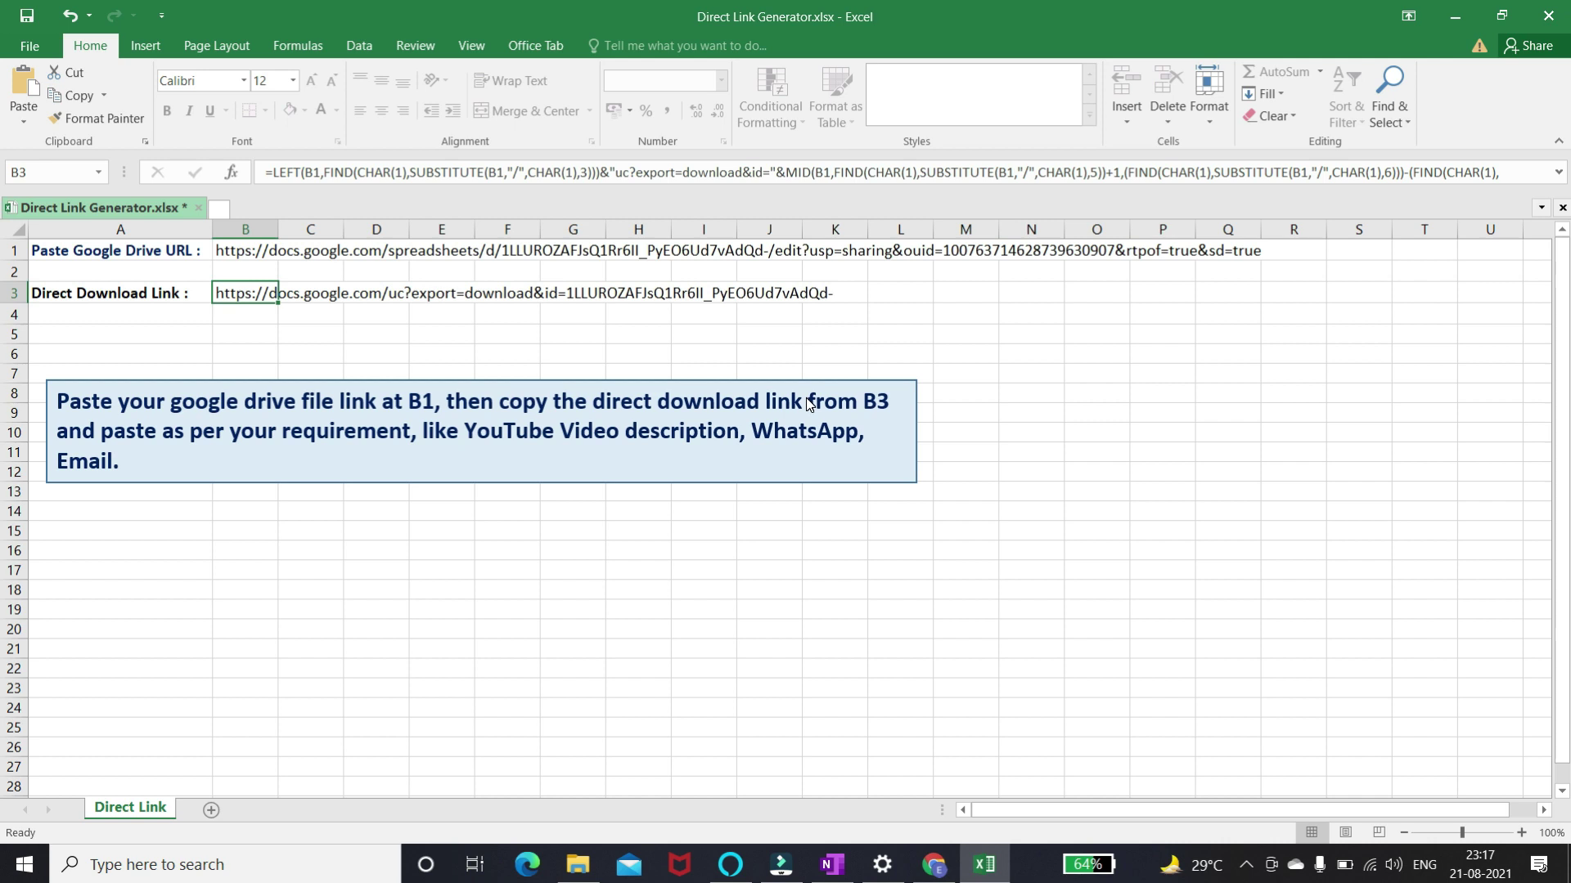
key("ctrl+c")
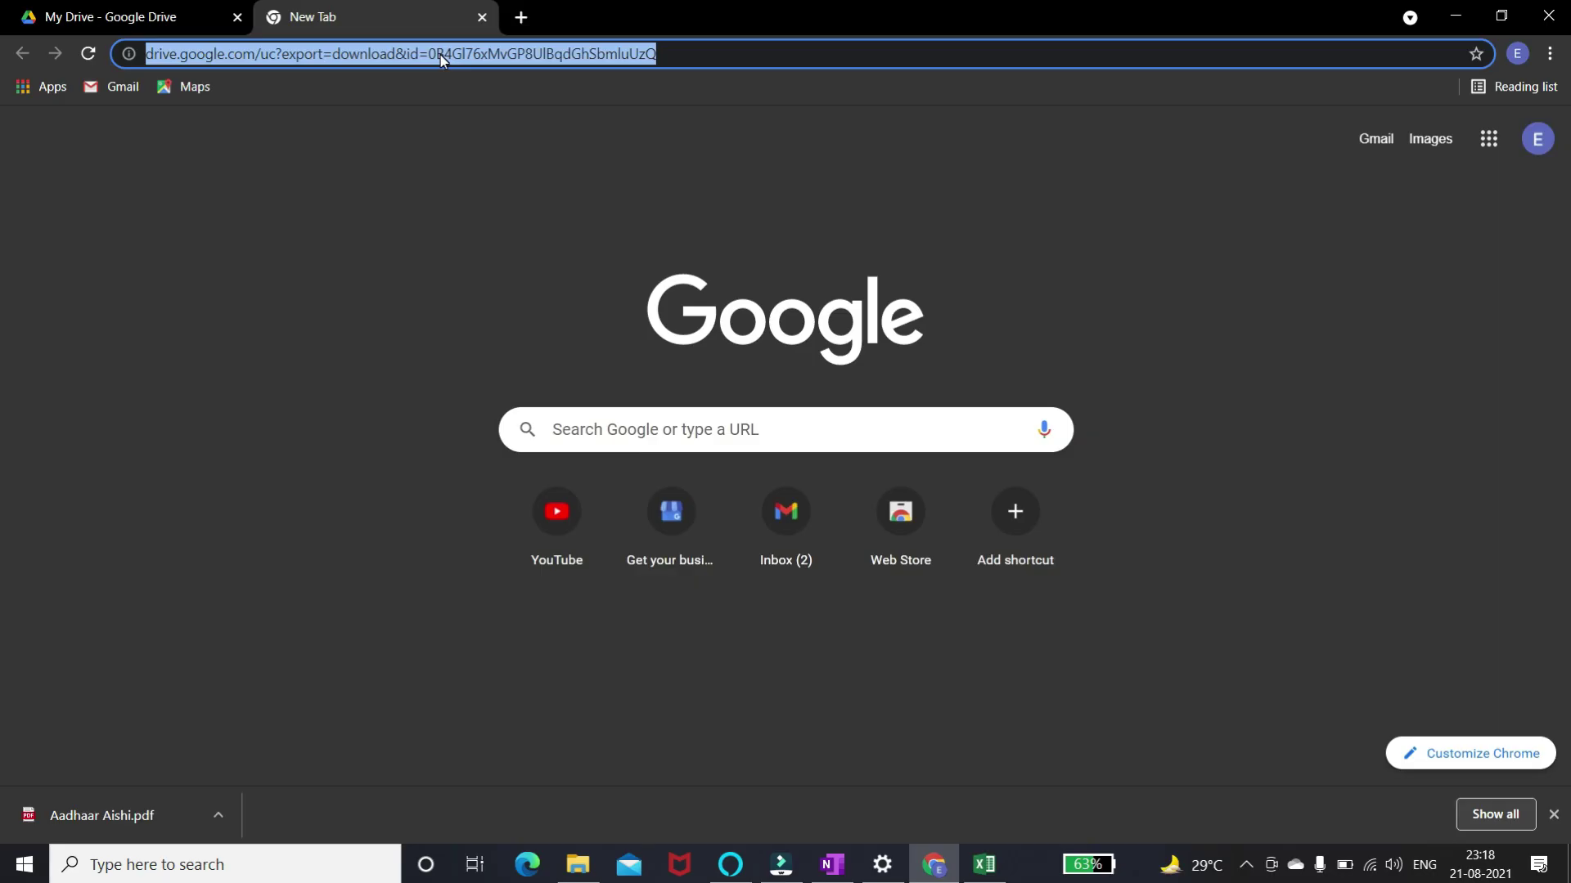
Step: Load the copied direct download link from B3 in Chrome's new tab
key("ctrl+v")
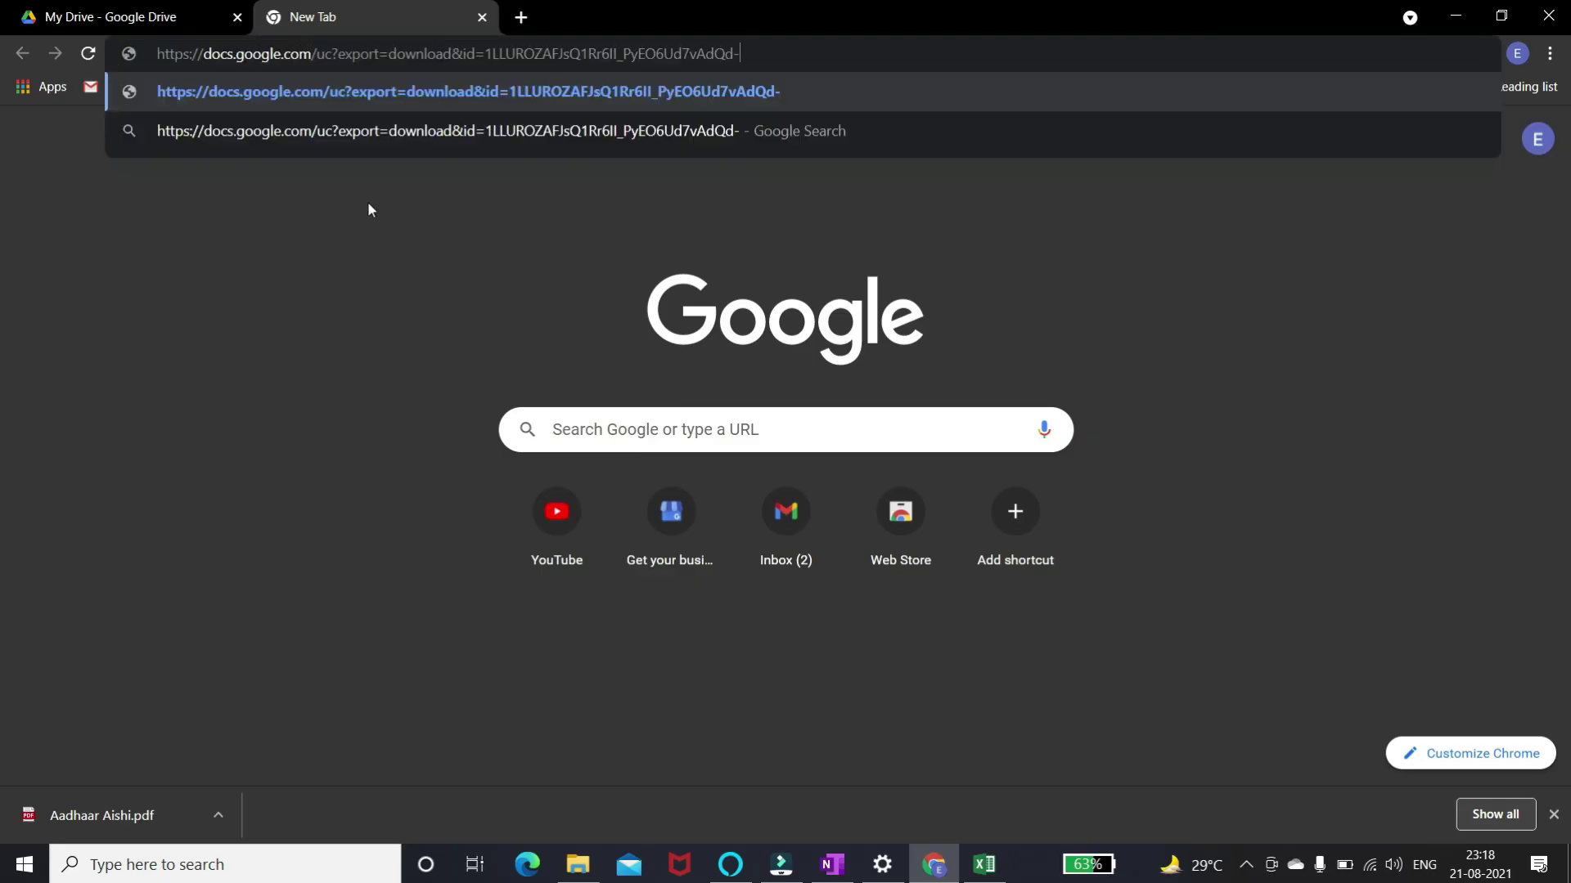
key("Return")
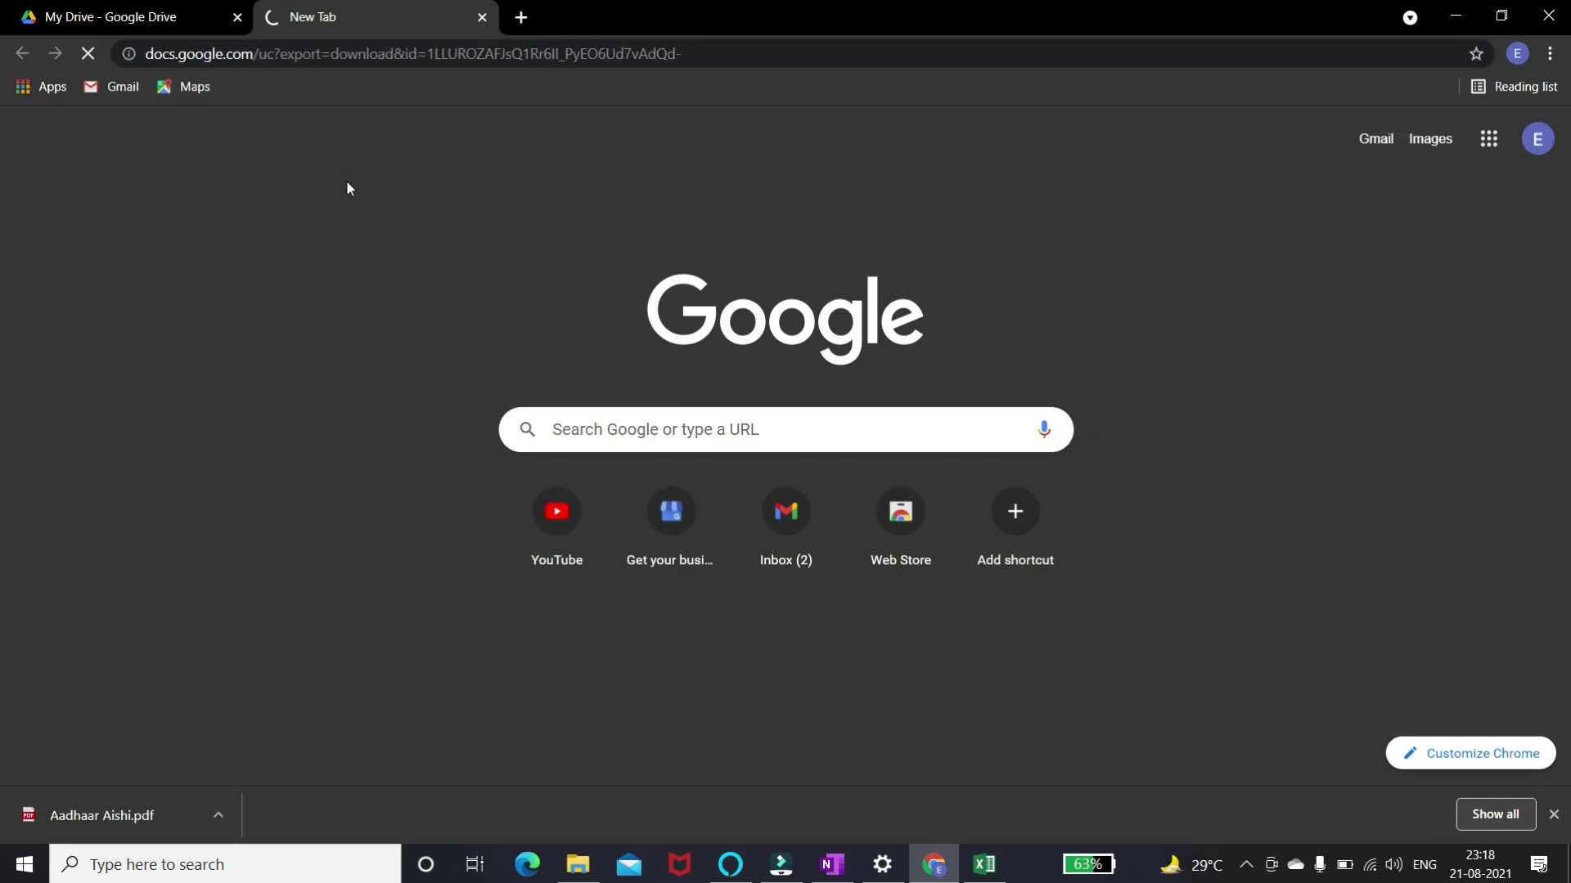